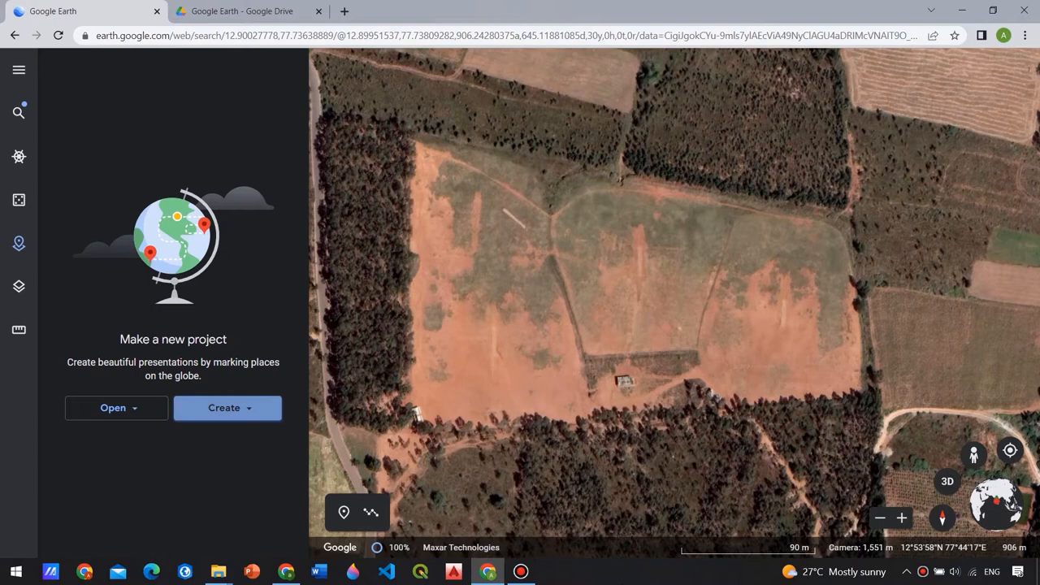
# Draw a closed four-corner polygon over the open reddish field between the wooded strips.
pyautogui.click(370, 512)
pyautogui.click(455, 219)
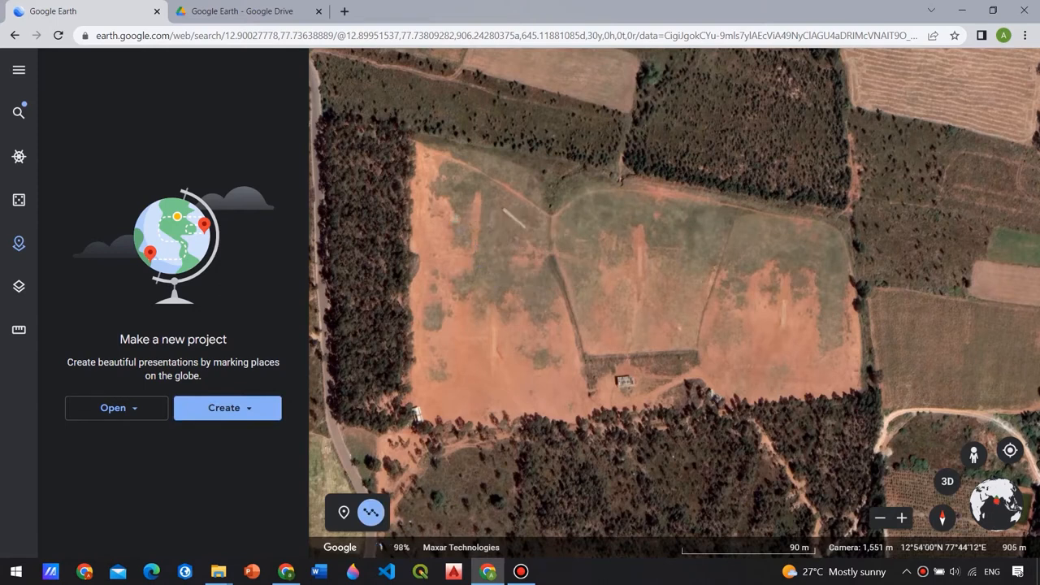
pyautogui.click(453, 356)
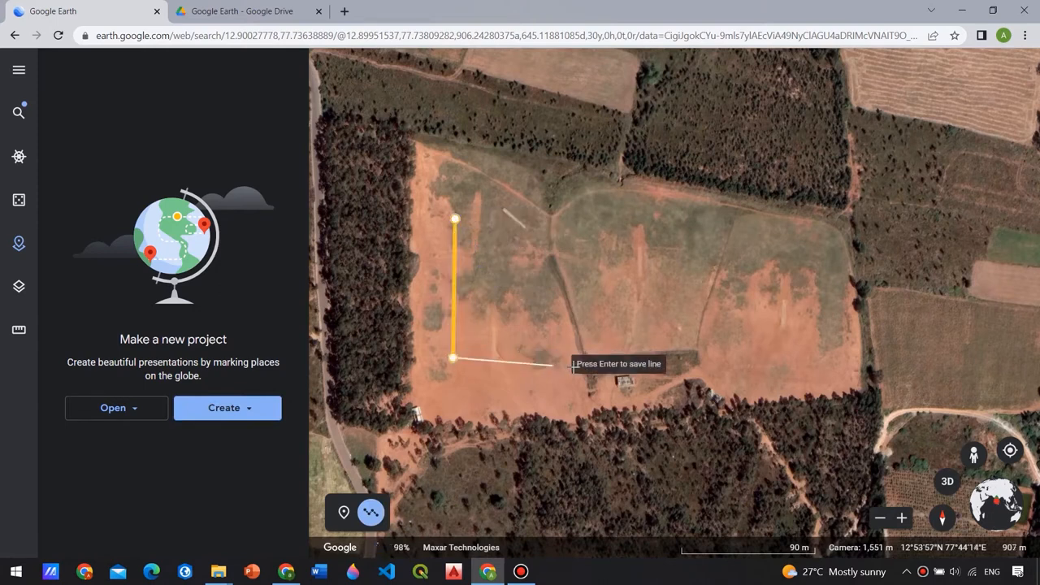
pyautogui.click(724, 360)
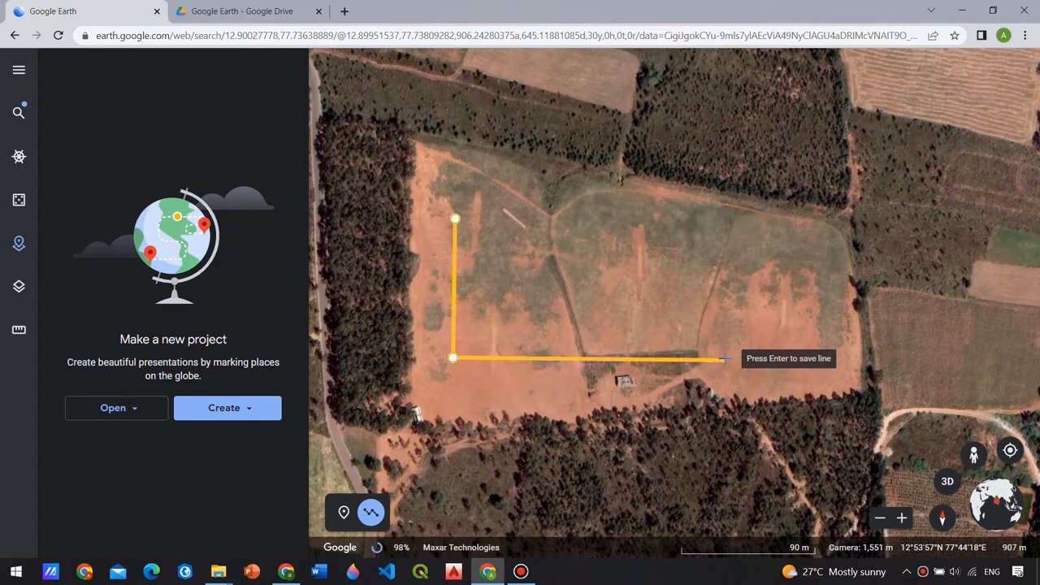
pyautogui.click(713, 216)
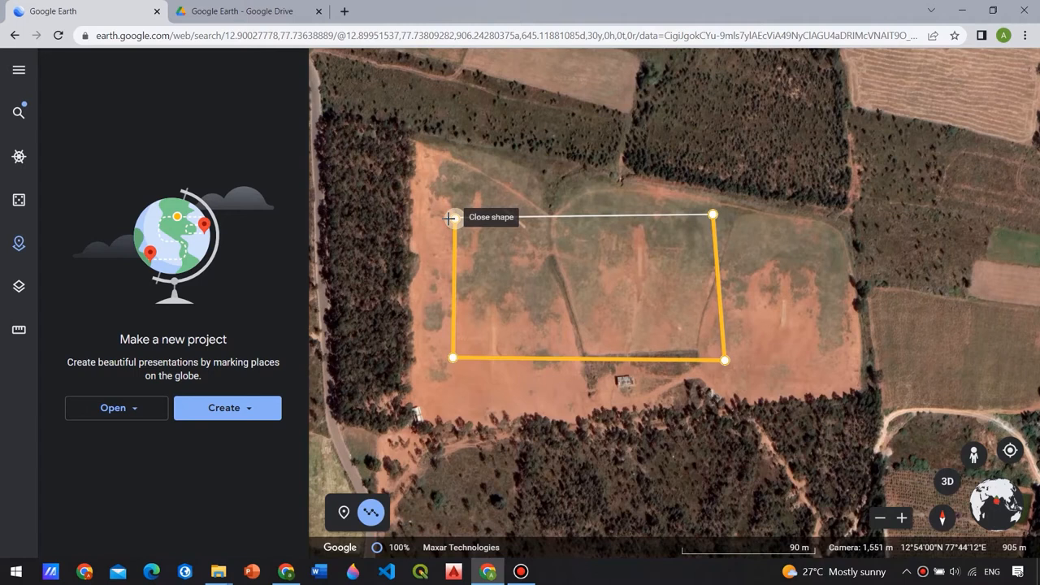
pyautogui.click(449, 218)
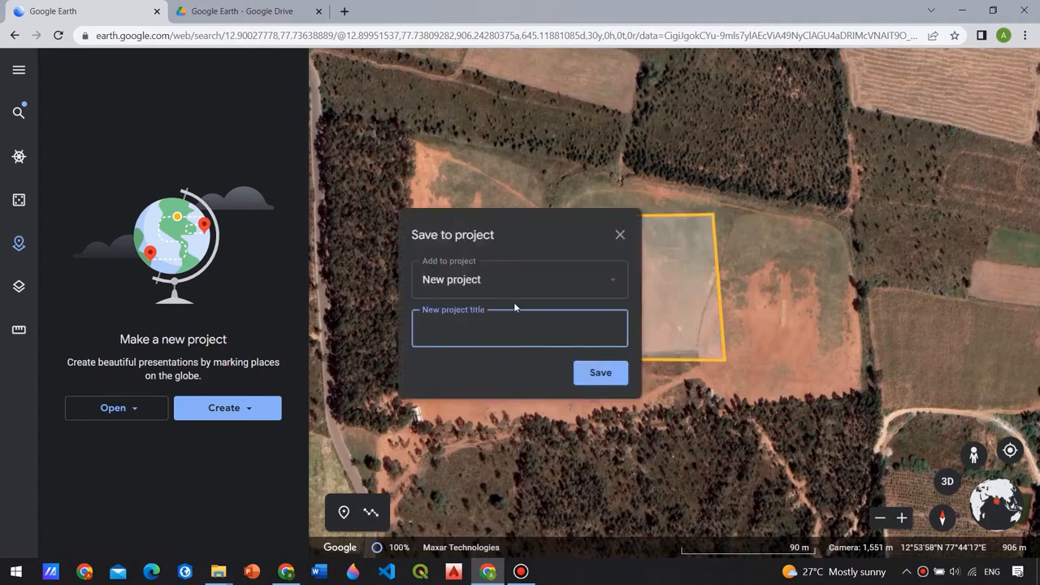
# Save the drawn polygon to a new KML file titled "Kml 1".
pyautogui.click(533, 284)
pyautogui.click(515, 329)
pyautogui.write('Kml 1')
pyautogui.click(618, 371)
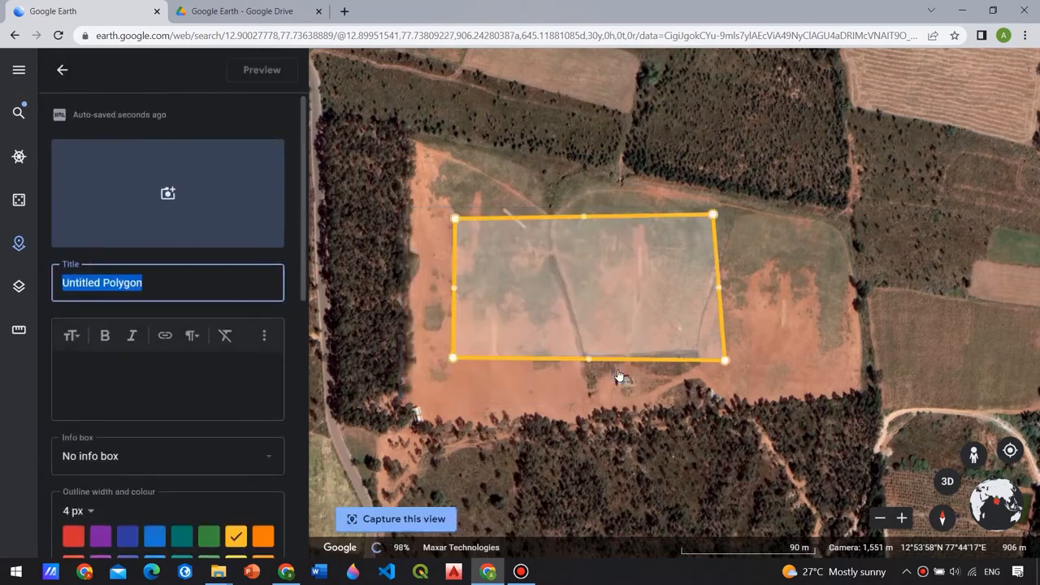
# Shorten the polygon's title to "Polygon".
pyautogui.click(101, 282)
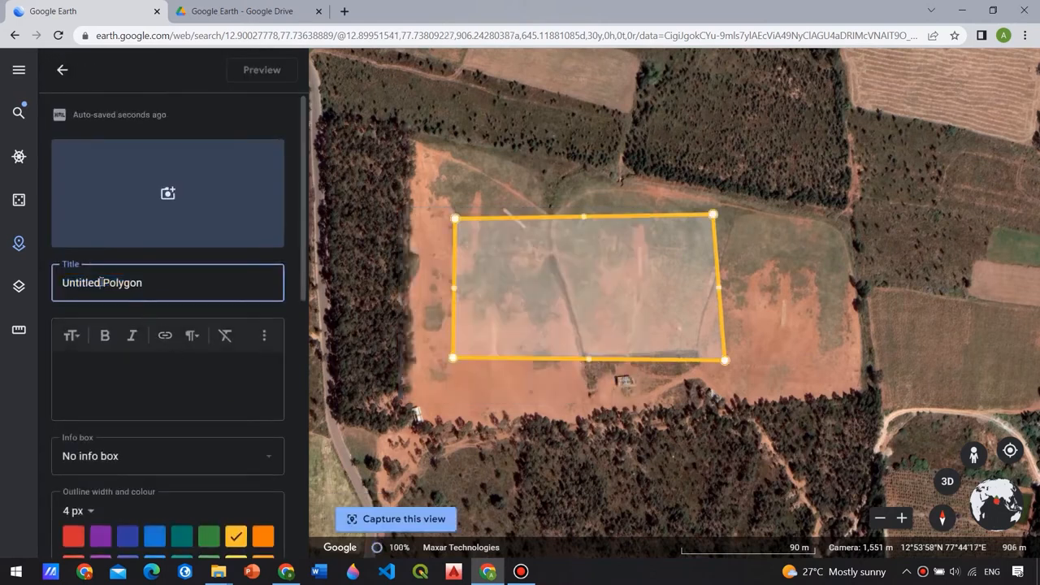
pyautogui.press('BackSpace')
pyautogui.press('BackSpace')
pyautogui.press('BackSpace')
pyautogui.press('BackSpace')
pyautogui.press('BackSpace')
pyautogui.press('BackSpace')
pyautogui.press('BackSpace')
pyautogui.press('BackSpace')
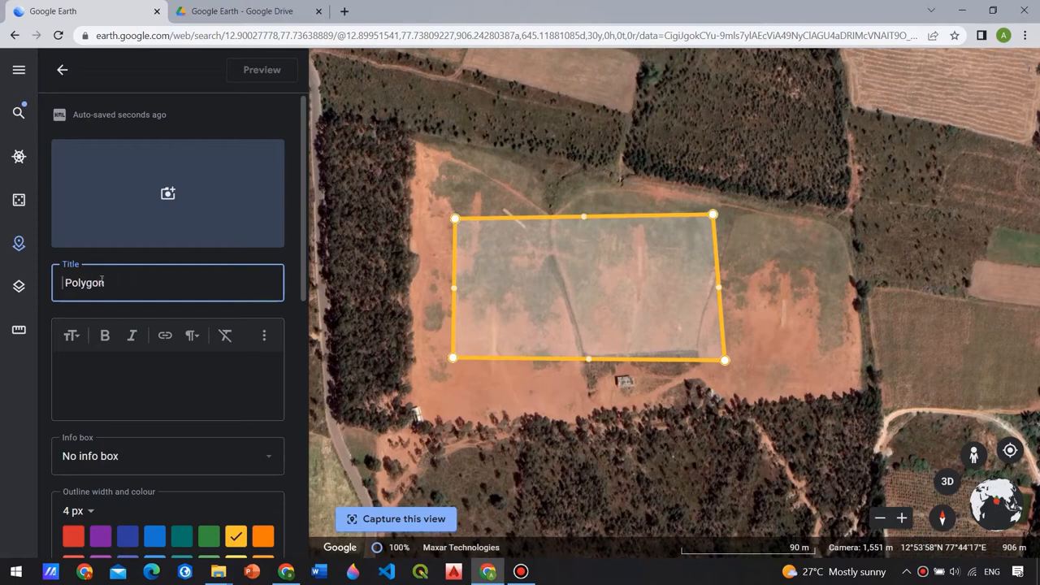
# Set the polygon's outline colour to red, keeping the outline width at 4 px.
pyautogui.scroll(-3, 89, 292)
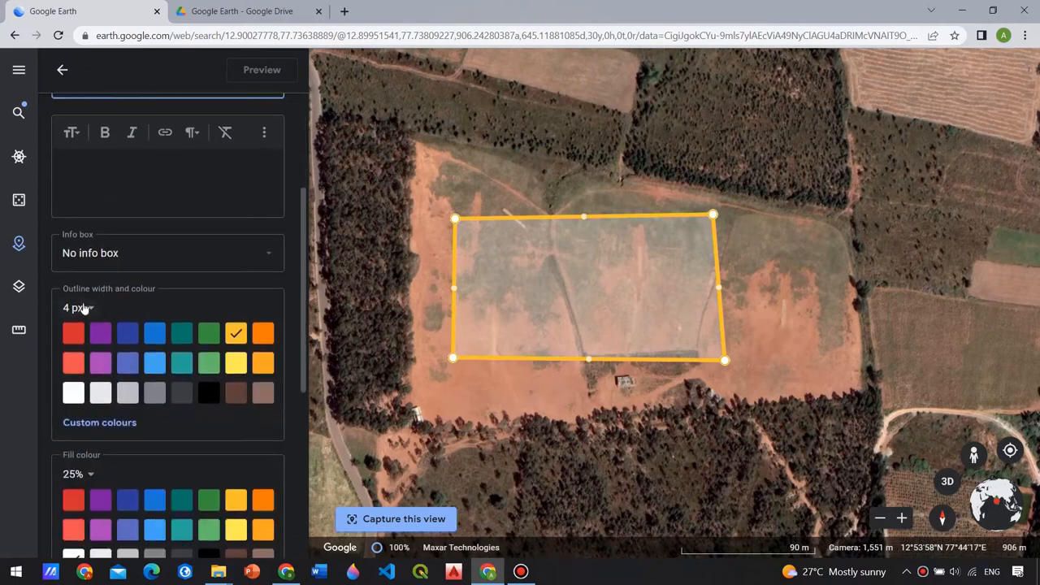
pyautogui.click(83, 308)
pyautogui.click(110, 306)
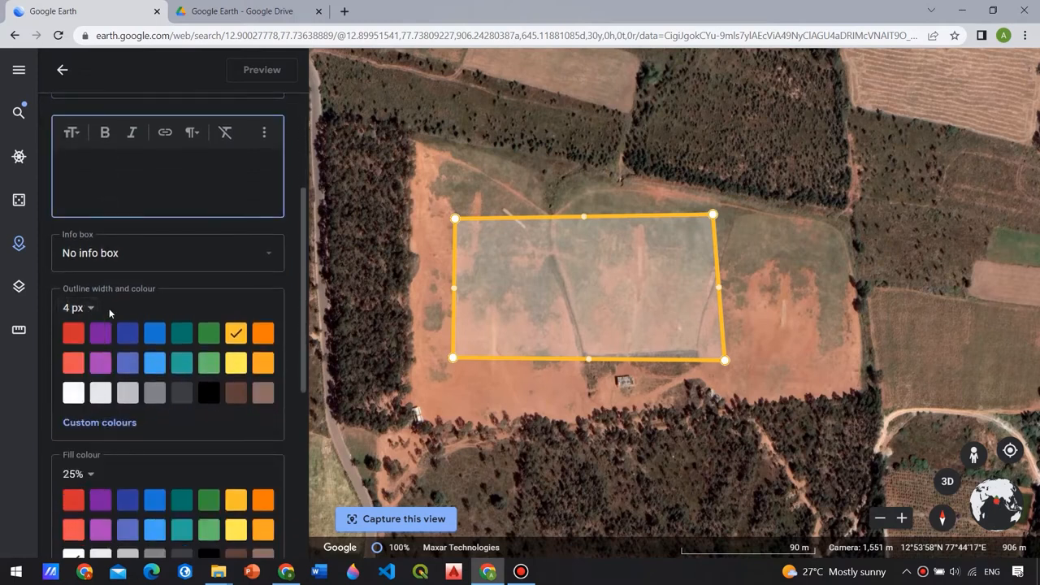
pyautogui.click(73, 333)
pyautogui.scroll(-2, 97, 349)
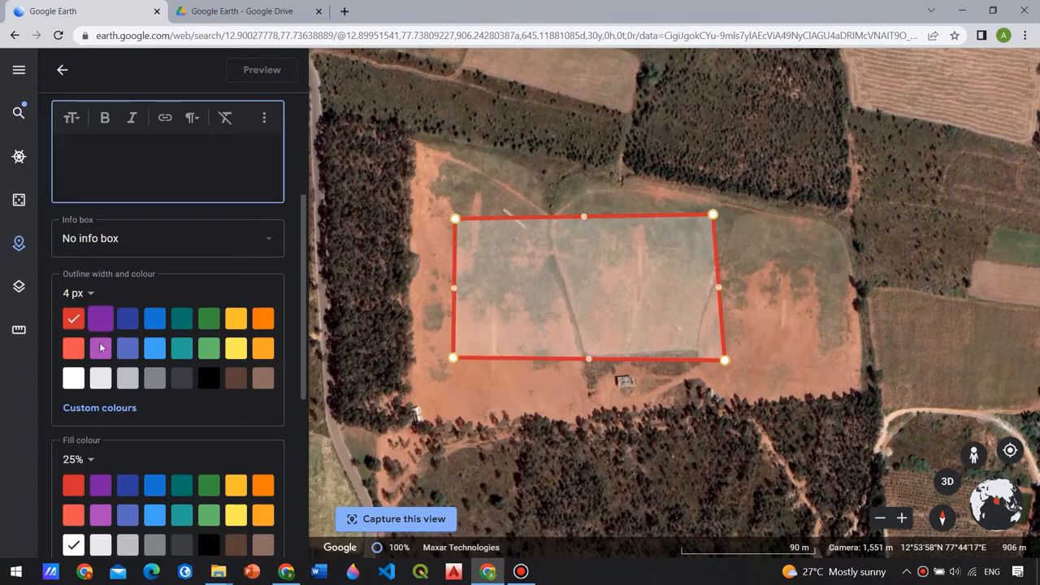
# Try the polygon's fill at 100% opacity and return it to 25%.
pyautogui.click(85, 339)
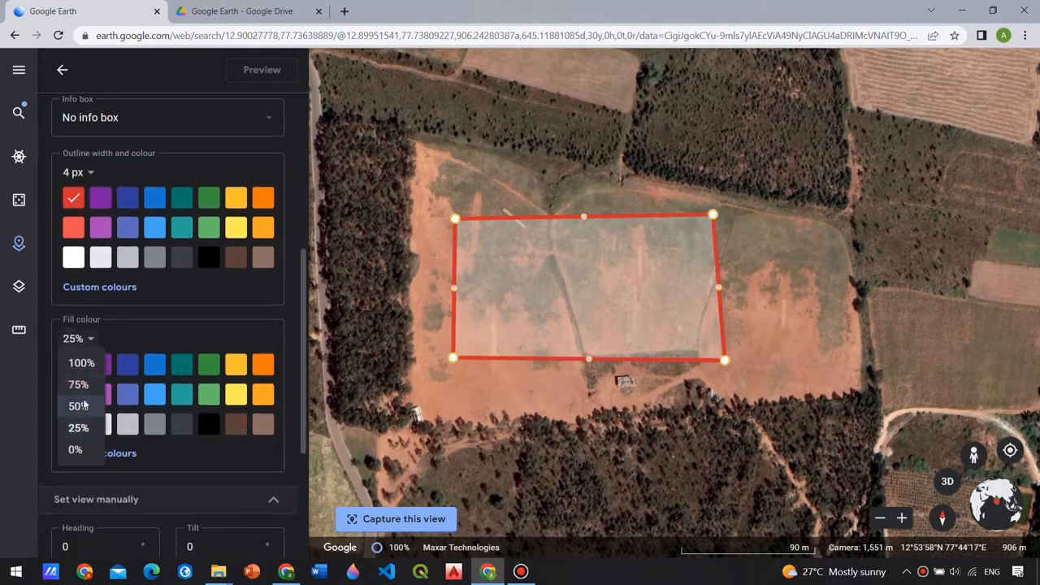
pyautogui.click(84, 372)
pyautogui.click(77, 339)
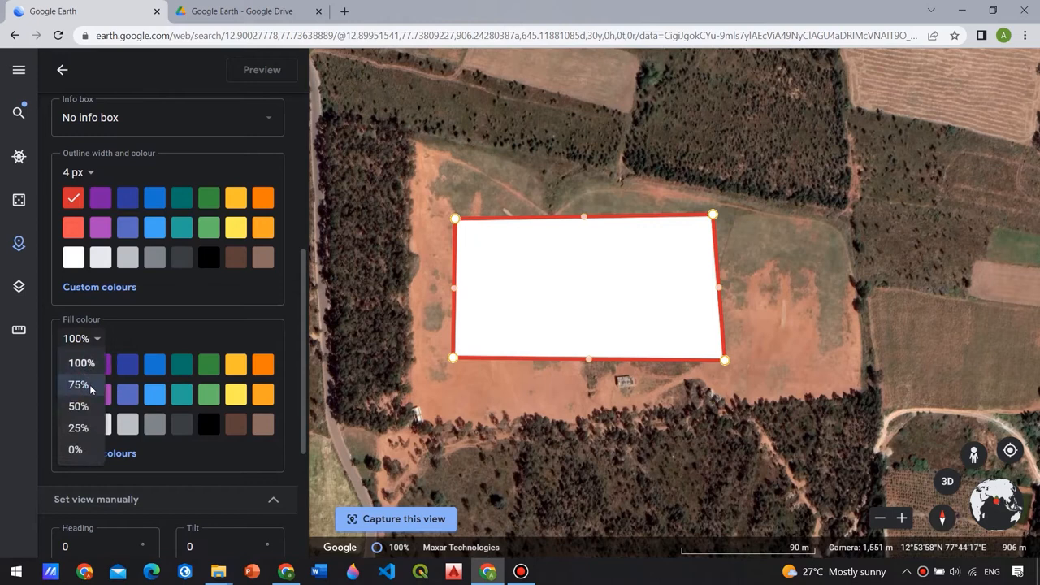
pyautogui.click(81, 428)
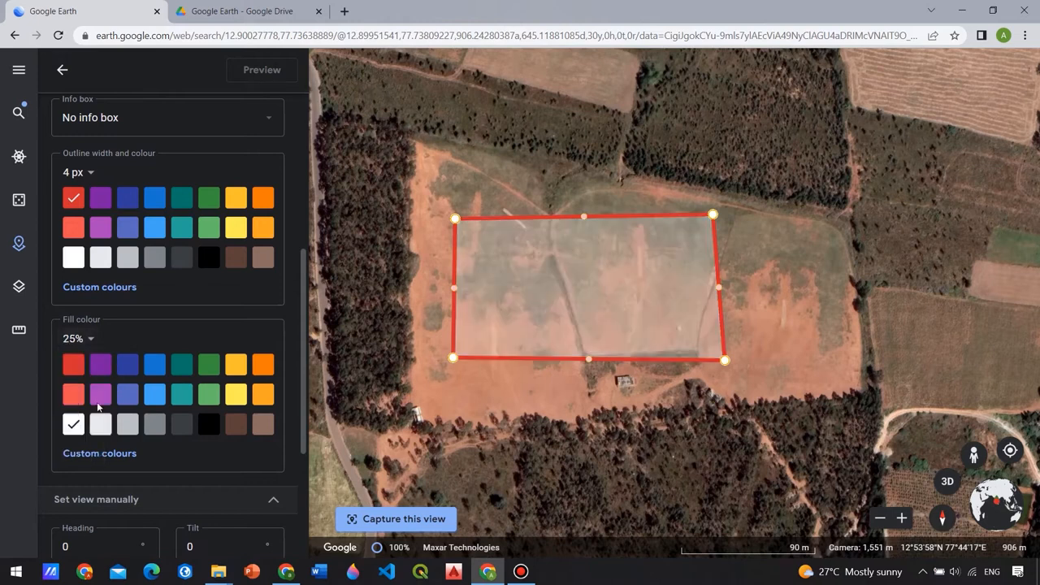
# Finish editing the polygon and export the Kml 1 project as a KML file.
pyautogui.click(63, 71)
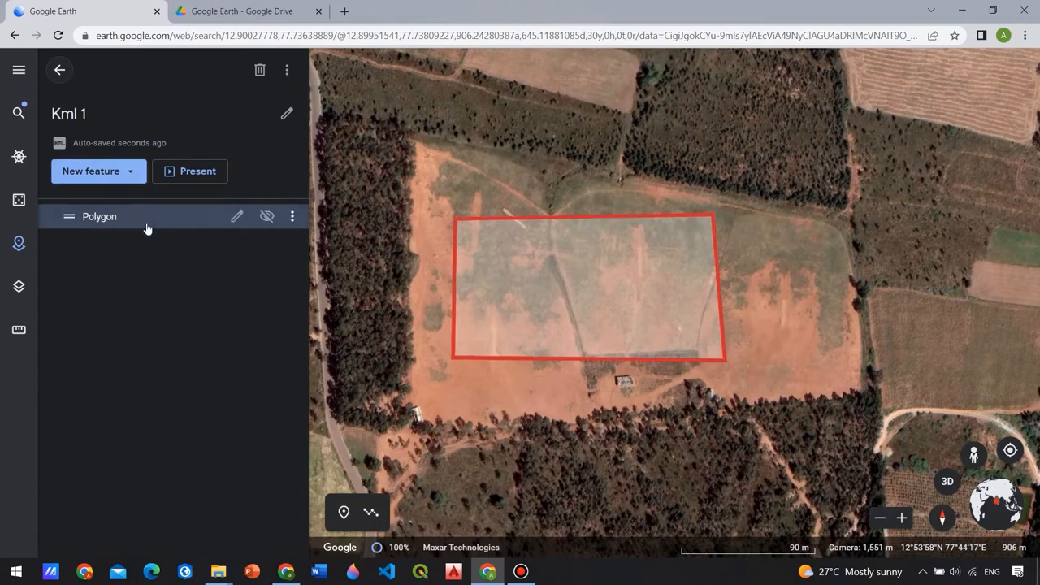
pyautogui.click(294, 73)
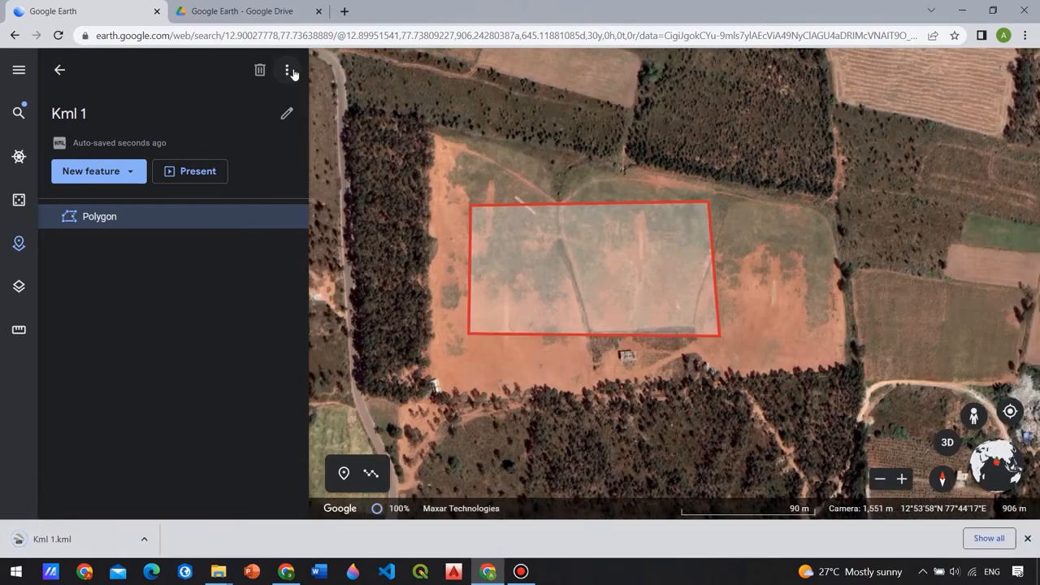
pyautogui.click(1027, 538)
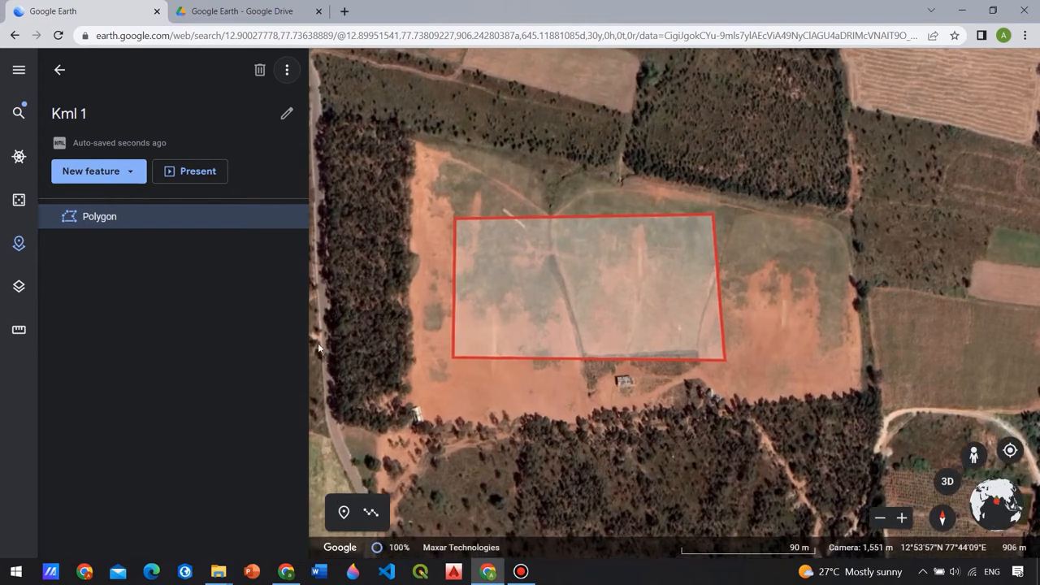
# Import the "Sample wrong" KML file from the computer and examine its polygon near Sakra World Hospital.
pyautogui.click(60, 71)
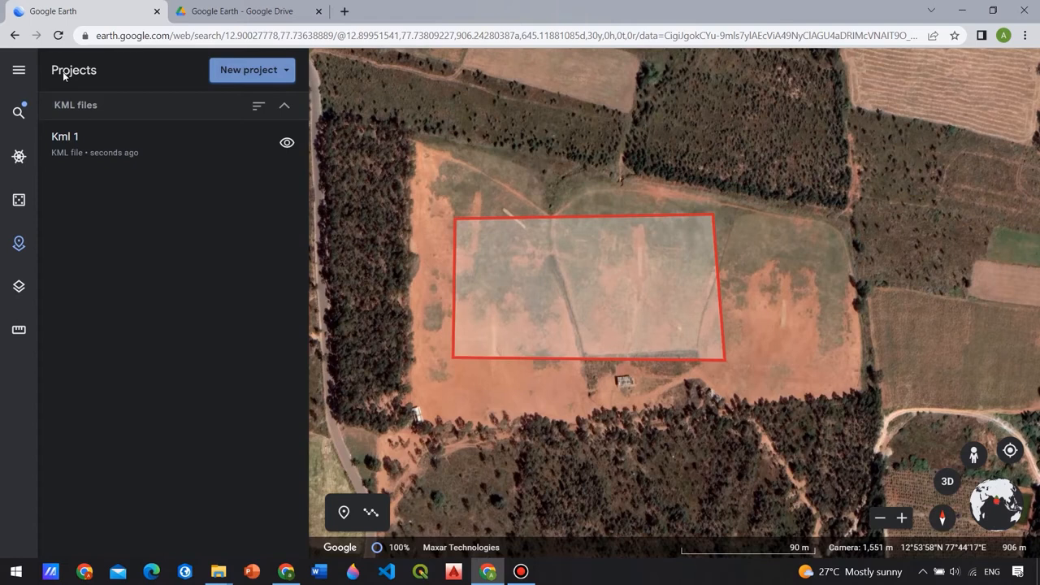
pyautogui.click(232, 71)
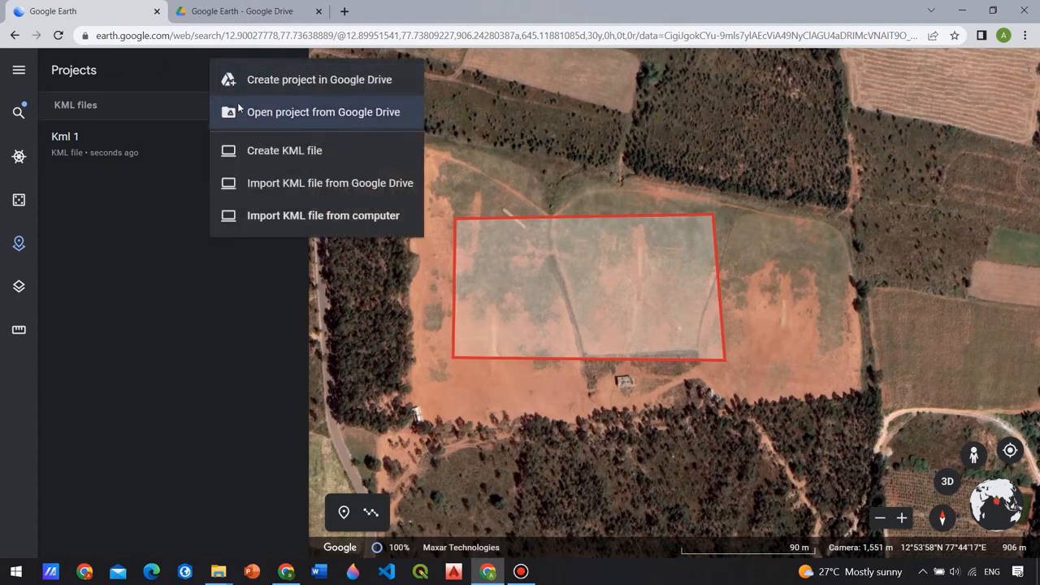
pyautogui.click(257, 214)
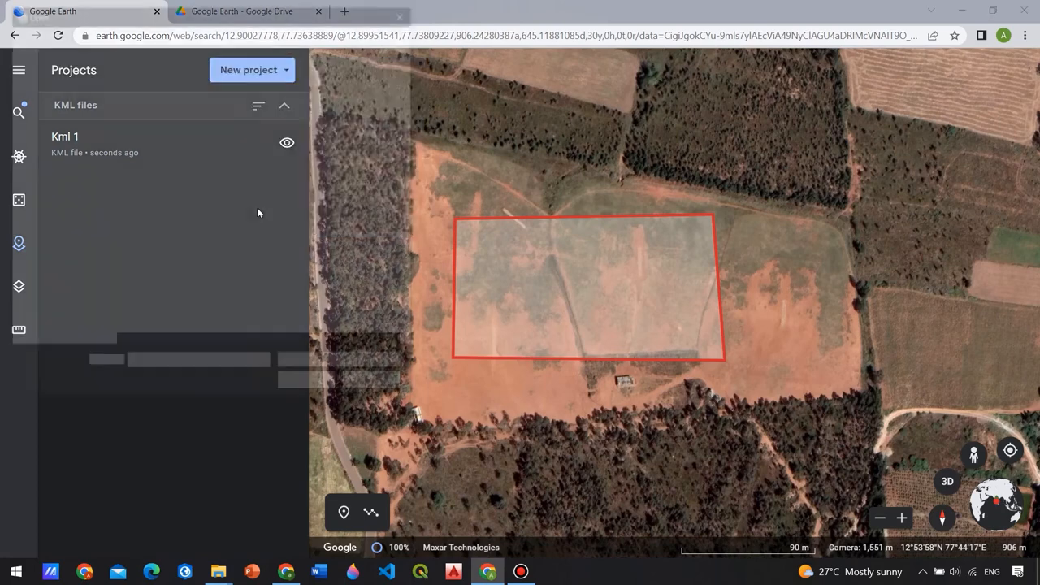
pyautogui.click(262, 104)
pyautogui.doubleClick(263, 103)
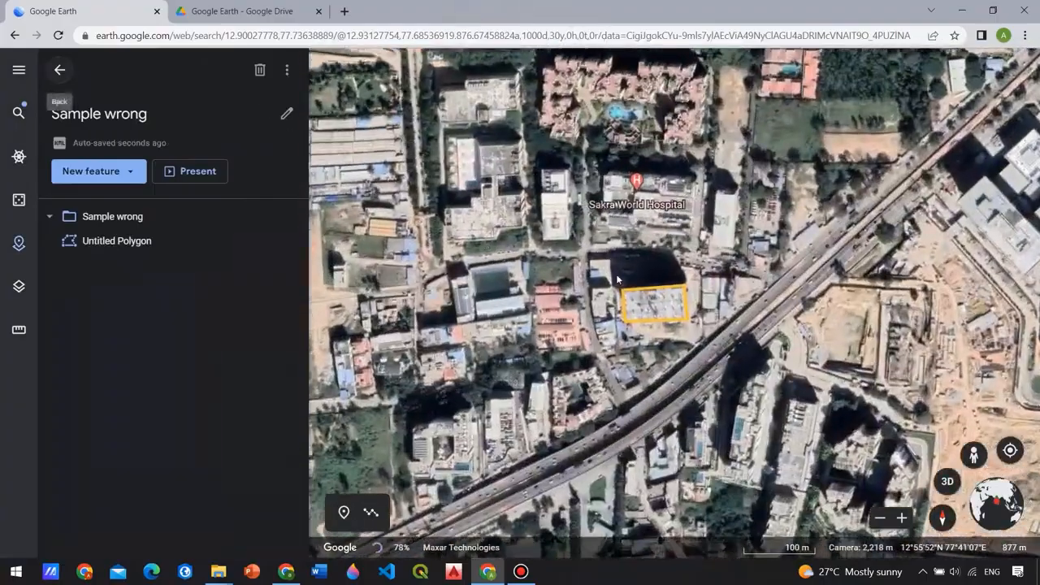
pyautogui.scroll(4, 647, 304)
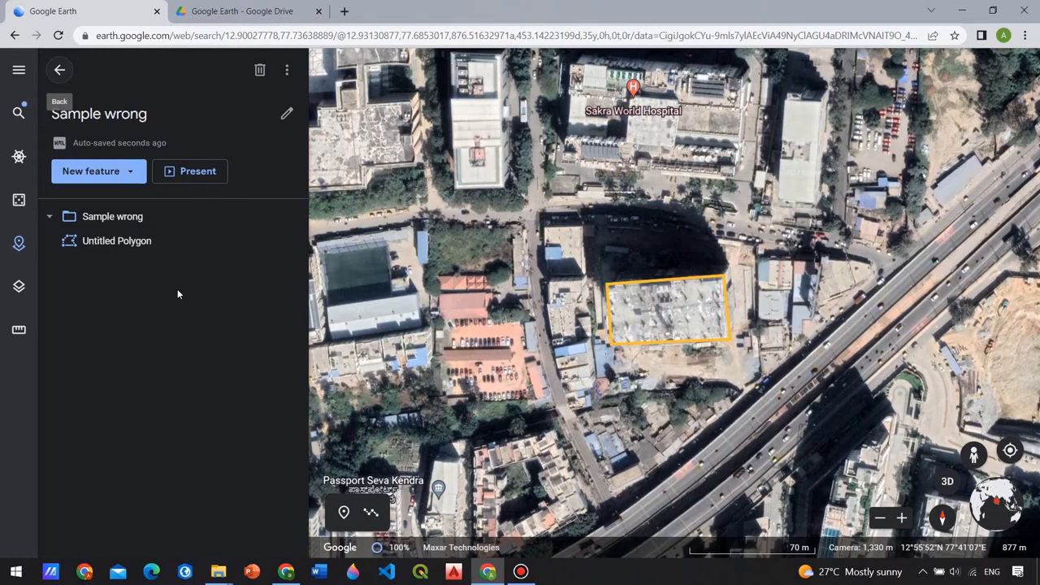
# Trace a closed four-corner polygon along the imported outline of the building south of Sakra World Hospital.
pyautogui.click(67, 72)
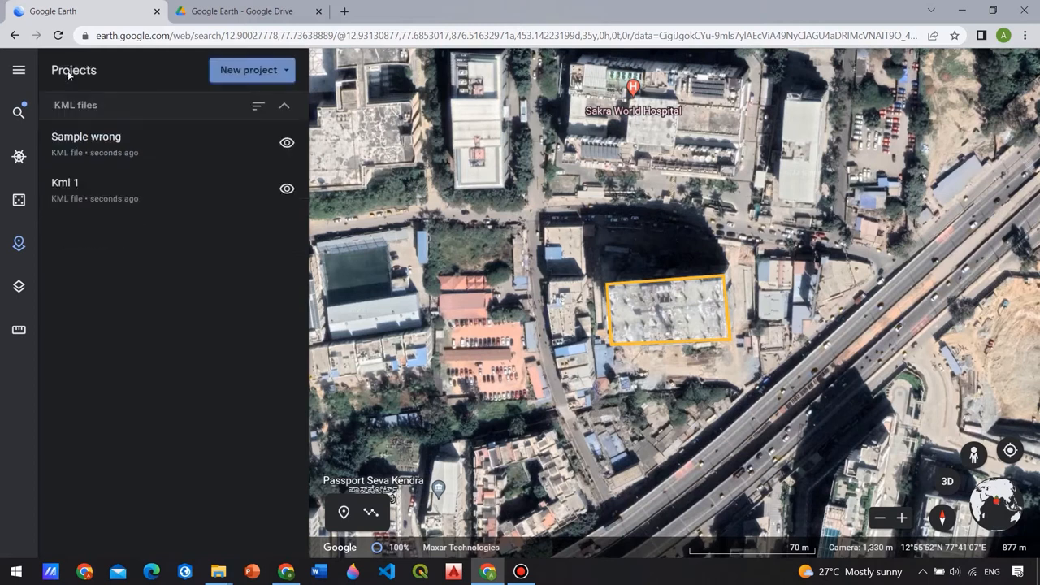
pyautogui.click(374, 517)
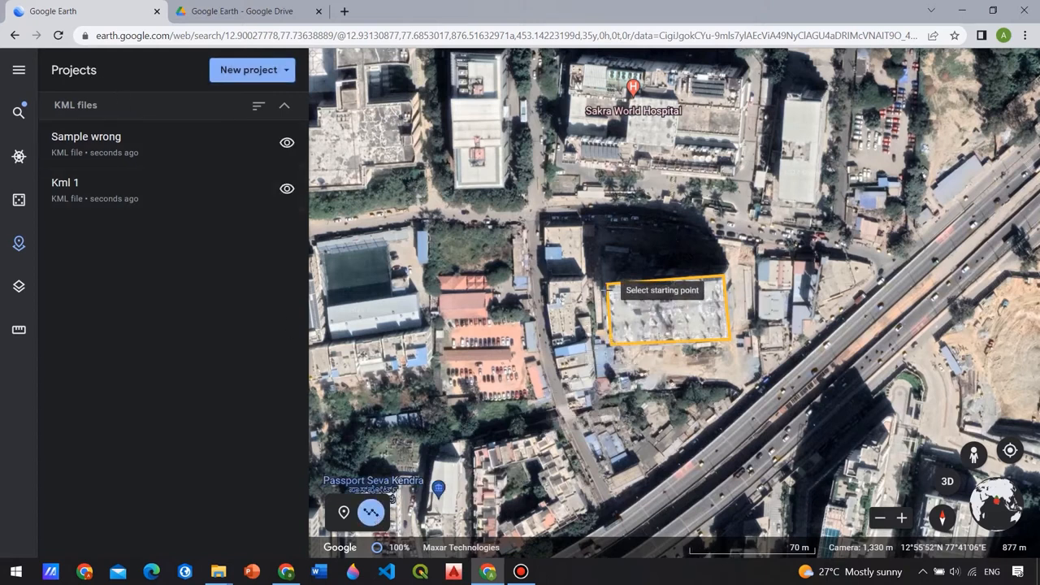
pyautogui.scroll(2, 608, 286)
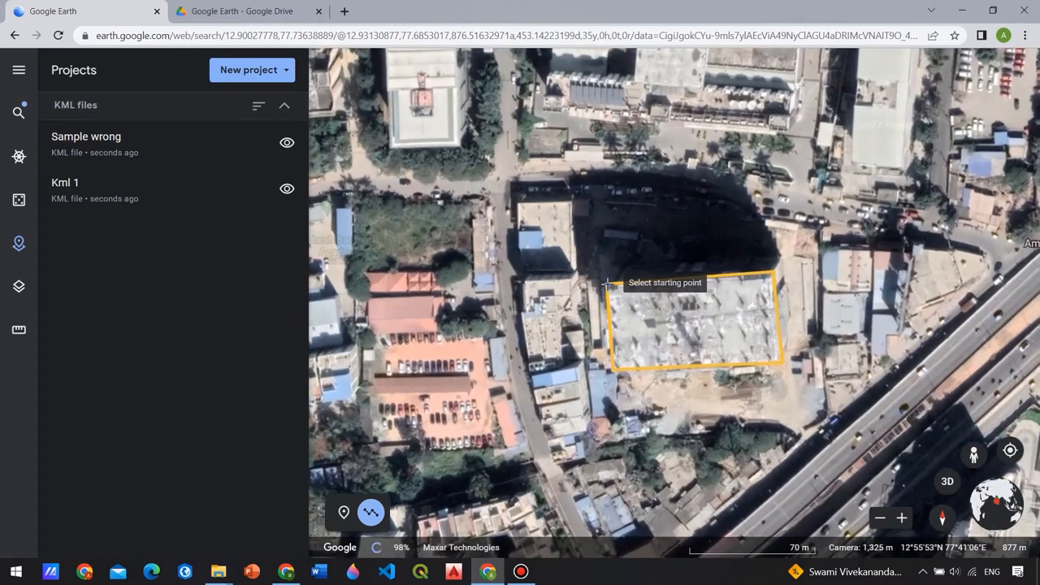
pyautogui.click(607, 286)
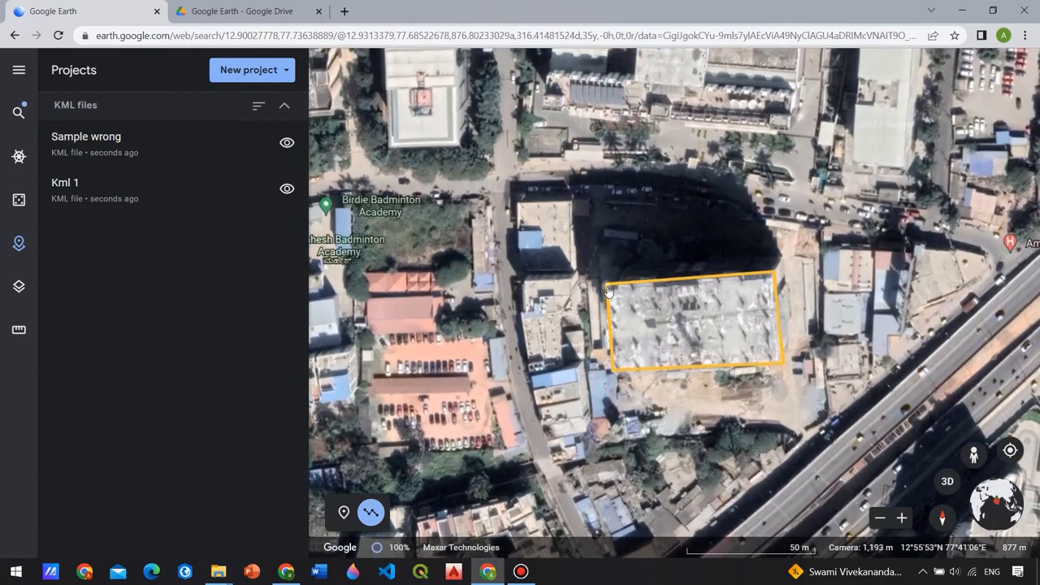
pyautogui.click(622, 373)
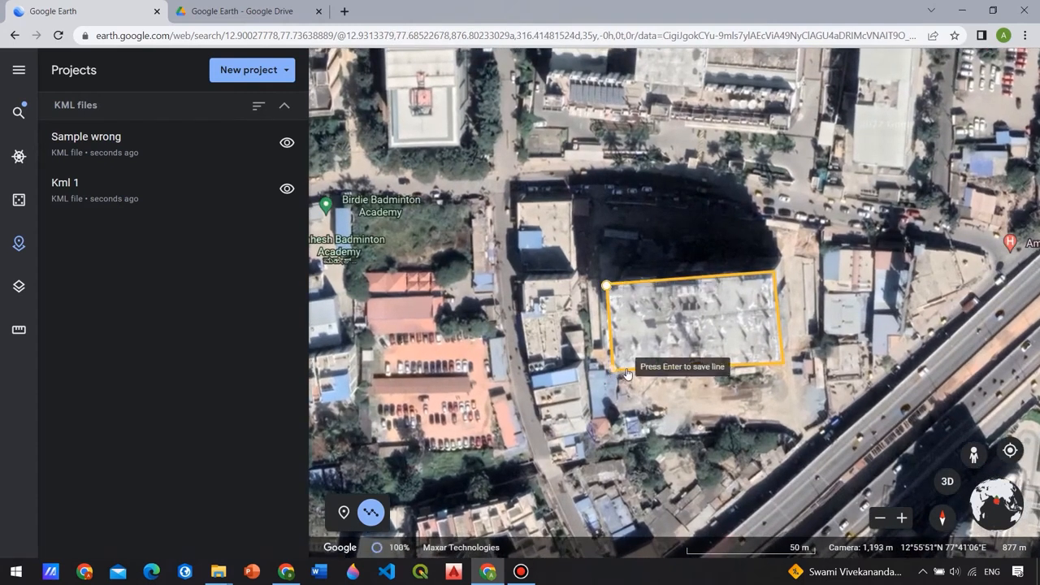
pyautogui.click(779, 365)
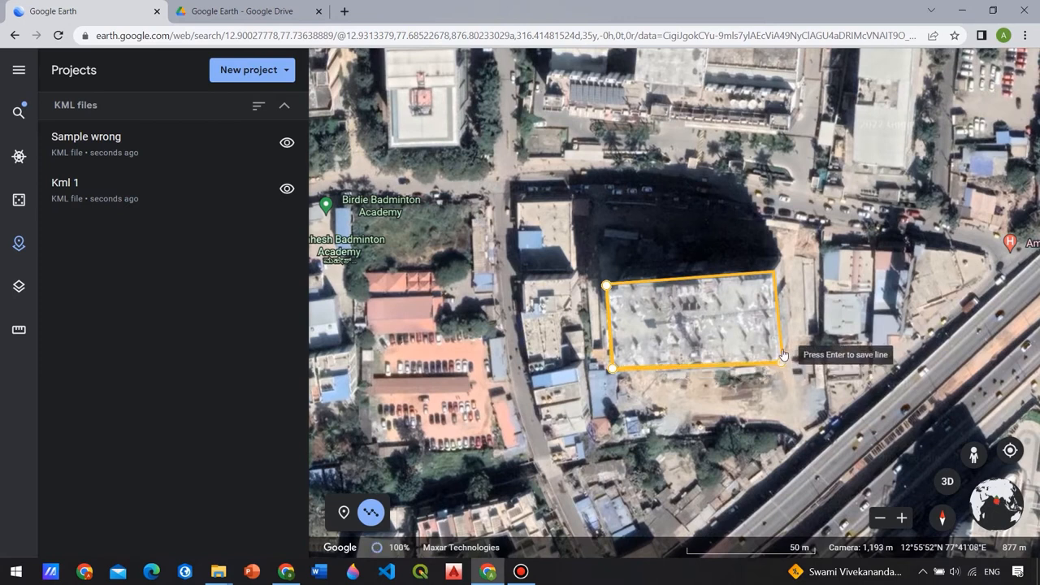
pyautogui.click(773, 273)
pyautogui.click(606, 285)
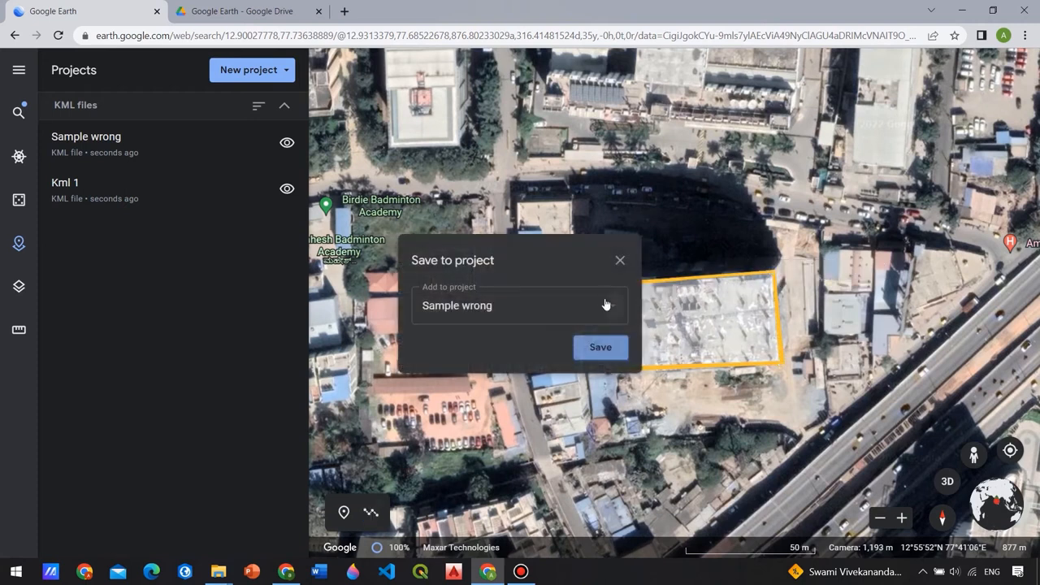
# Save the traced polygon to a new KML file titled "corrected kml".
pyautogui.click(606, 305)
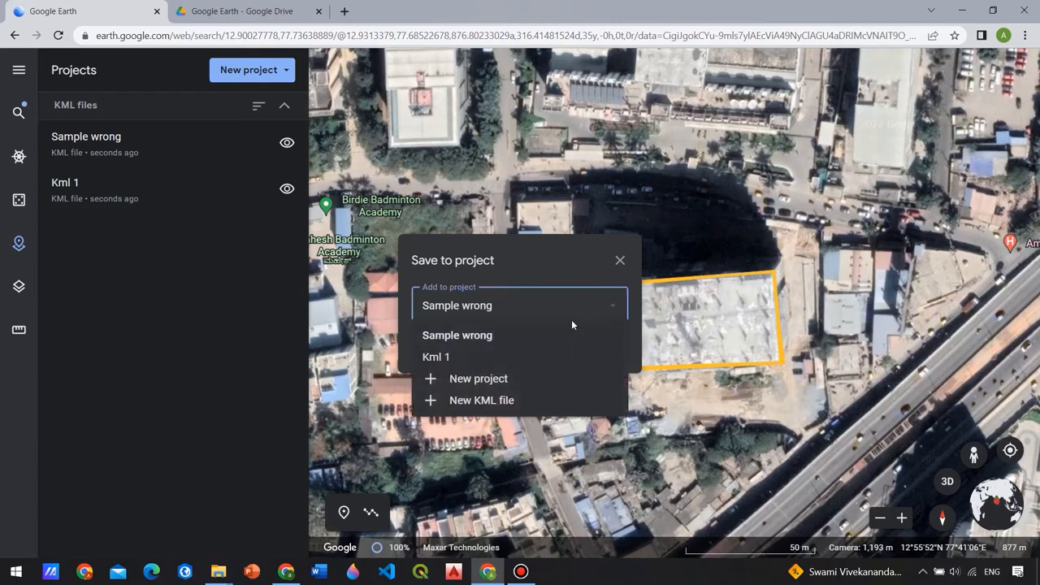
pyautogui.click(526, 393)
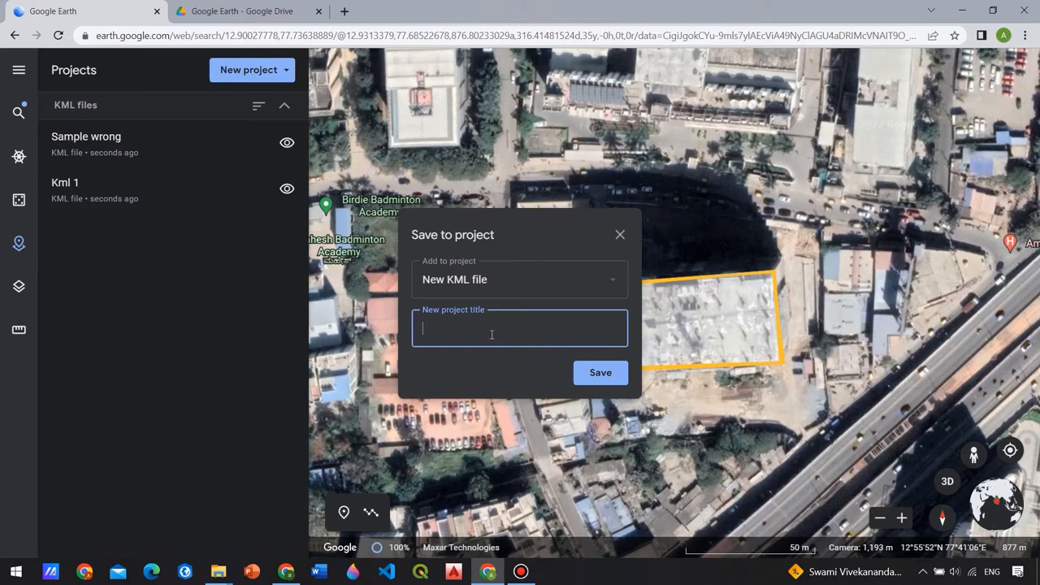
pyautogui.write('corrected kml')
pyautogui.click(578, 372)
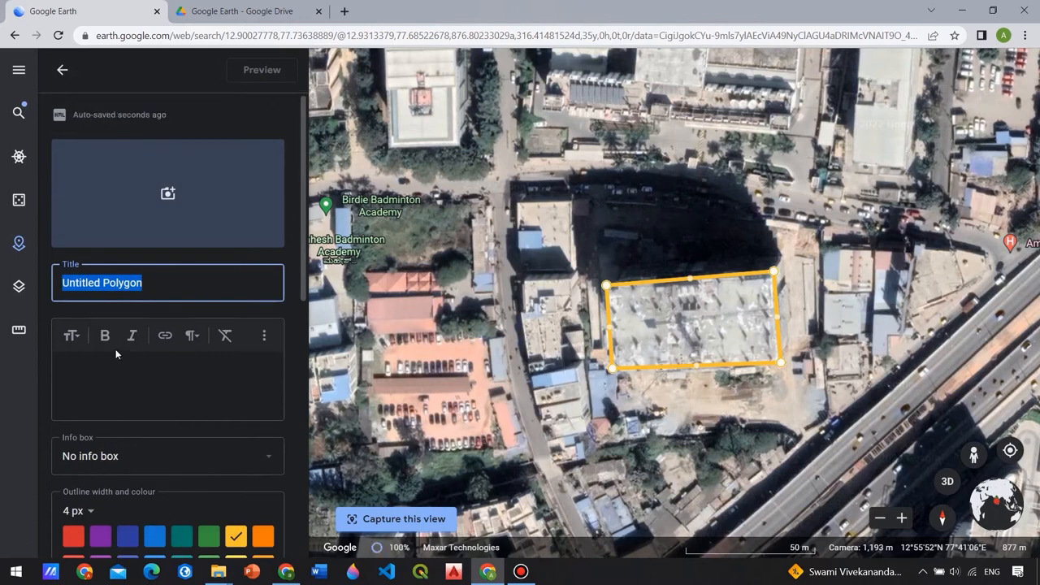
# Set the traced polygon's outline colour to purple and return to the project list.
pyautogui.scroll(-1, 118, 365)
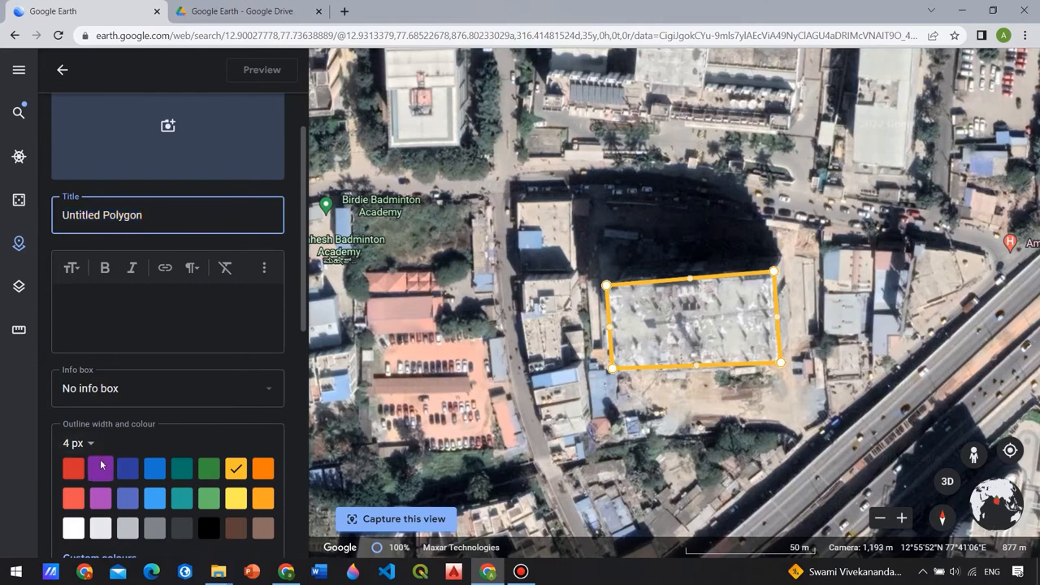
pyautogui.click(100, 469)
pyautogui.scroll(-2, 150, 381)
pyautogui.scroll(3, 68, 140)
pyautogui.click(61, 70)
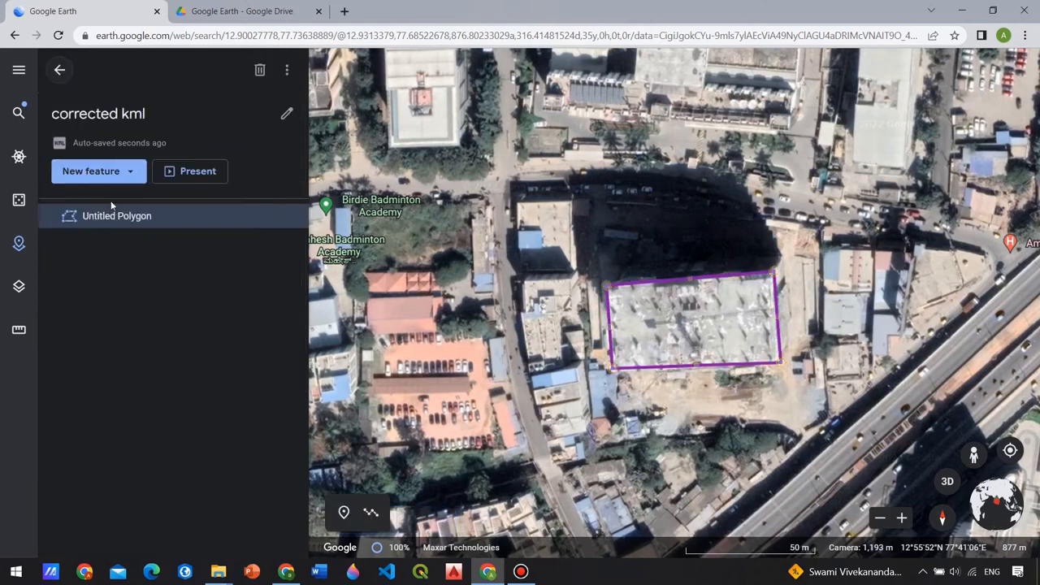
pyautogui.click(59, 71)
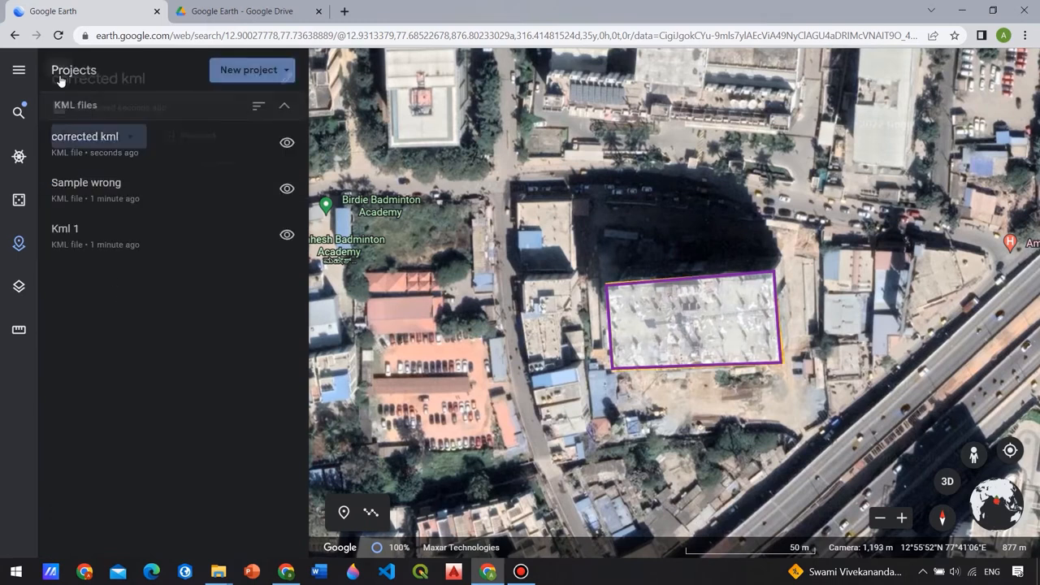
# Open the "corrected kml" project, and switch to Google Drive in a new tab to open the Google Earth folder.
pyautogui.click(136, 154)
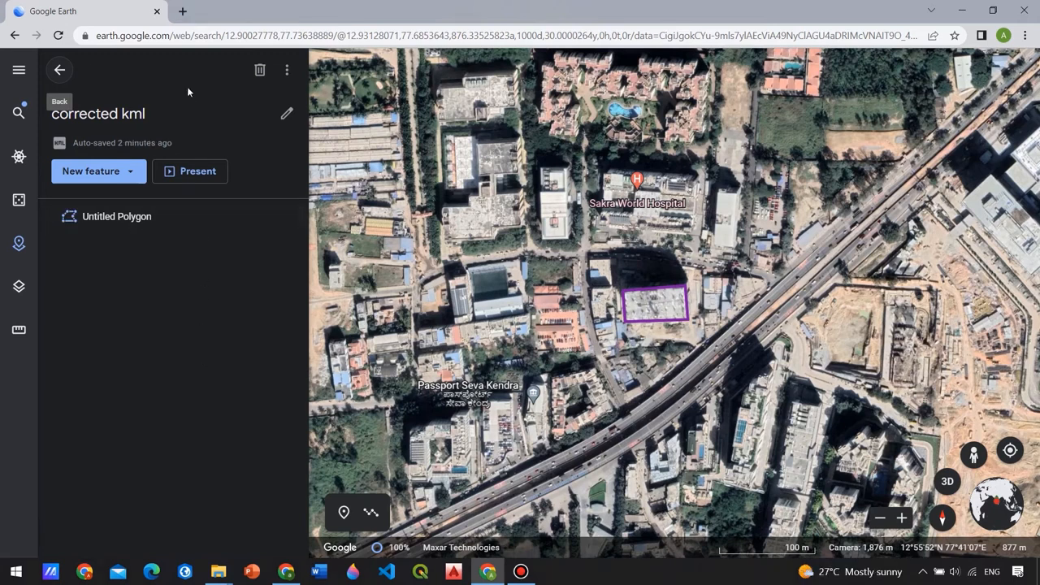
pyautogui.write('dr')
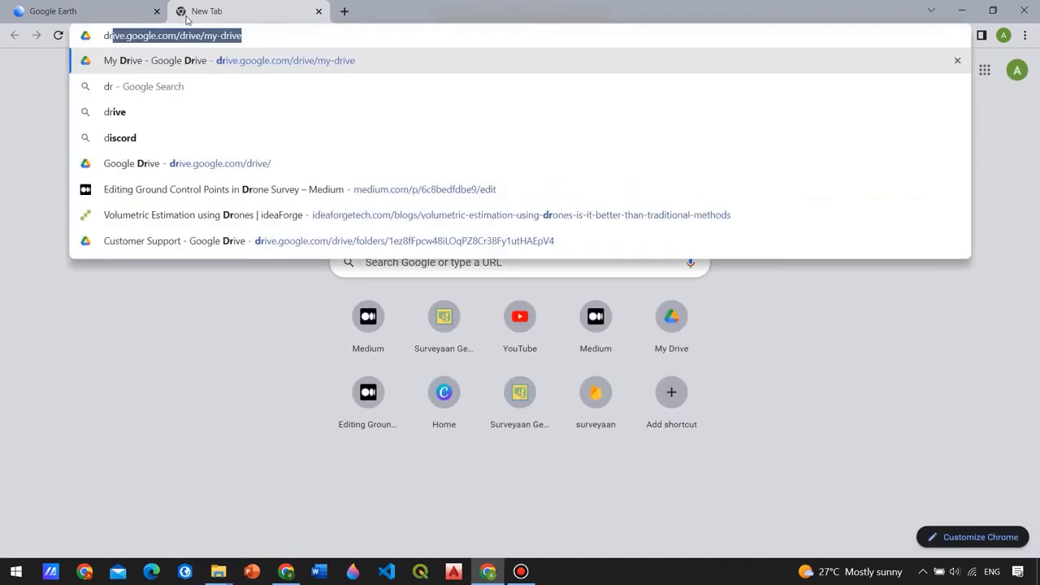
pyautogui.click(188, 59)
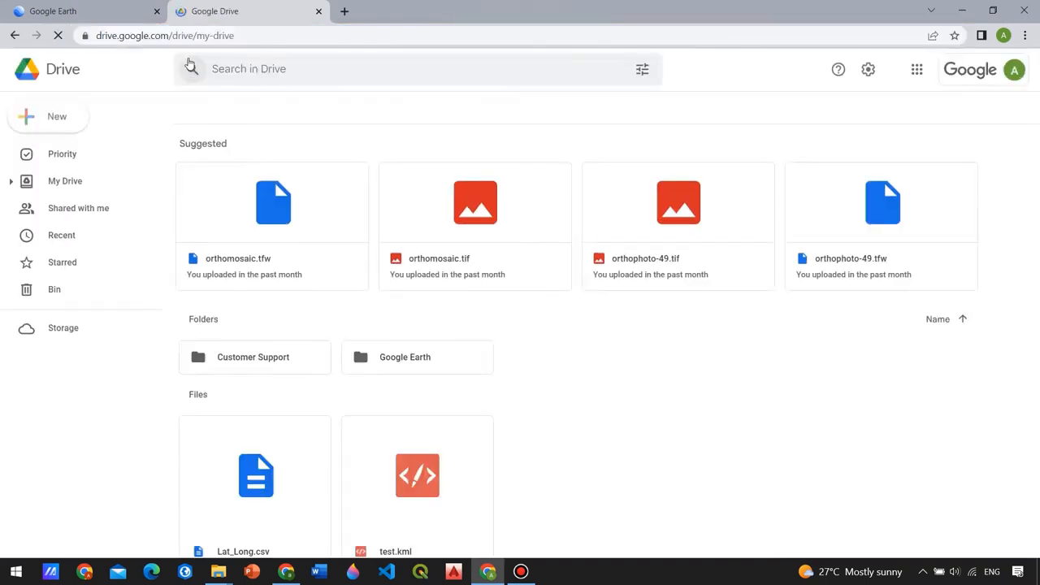
pyautogui.doubleClick(380, 354)
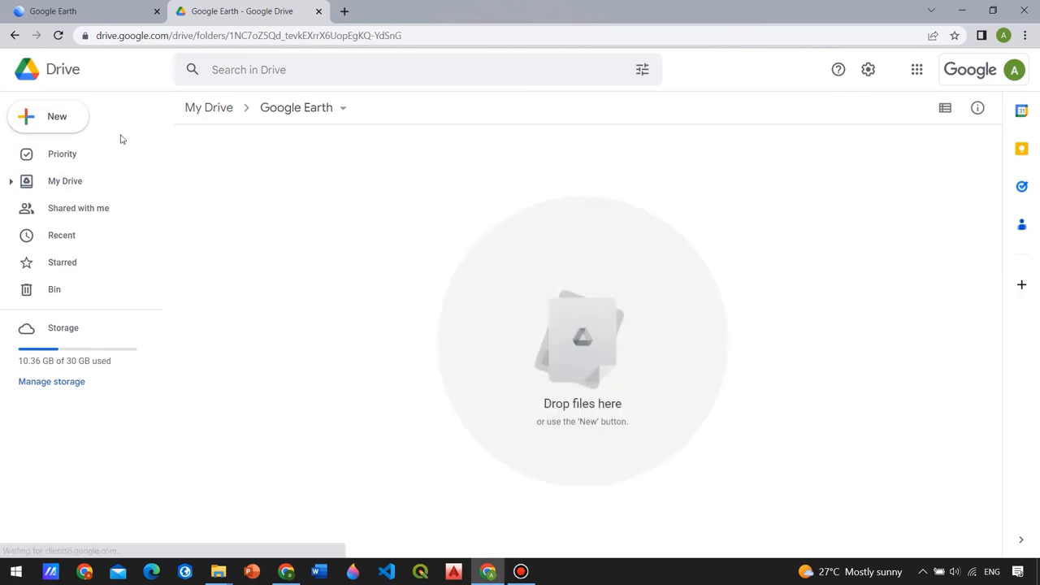
# Upload "Kml 1.kml" from the computer's Downloads folder to the Google Earth folder.
pyautogui.click(79, 123)
pyautogui.click(91, 154)
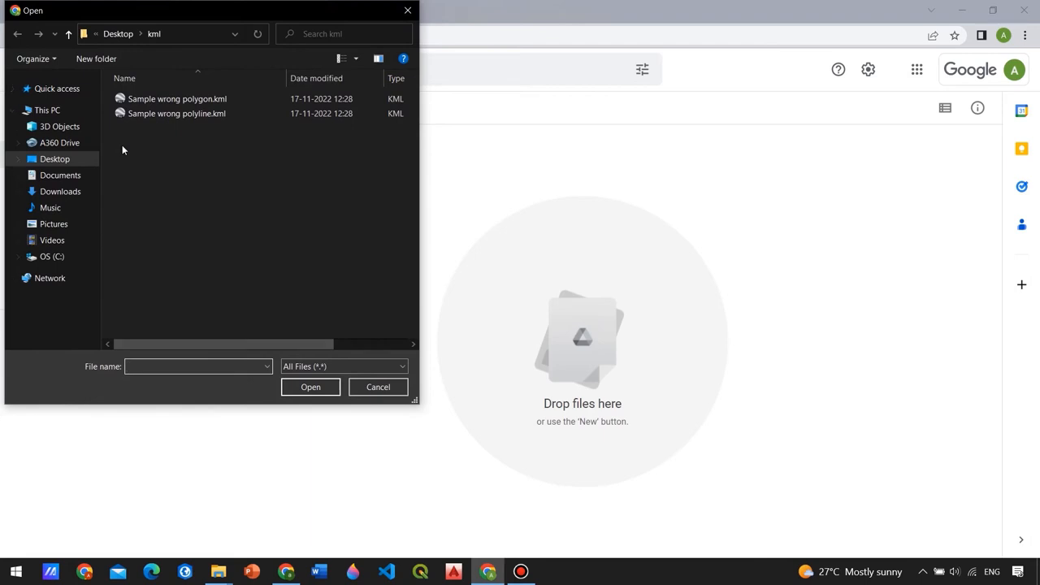
pyautogui.click(79, 192)
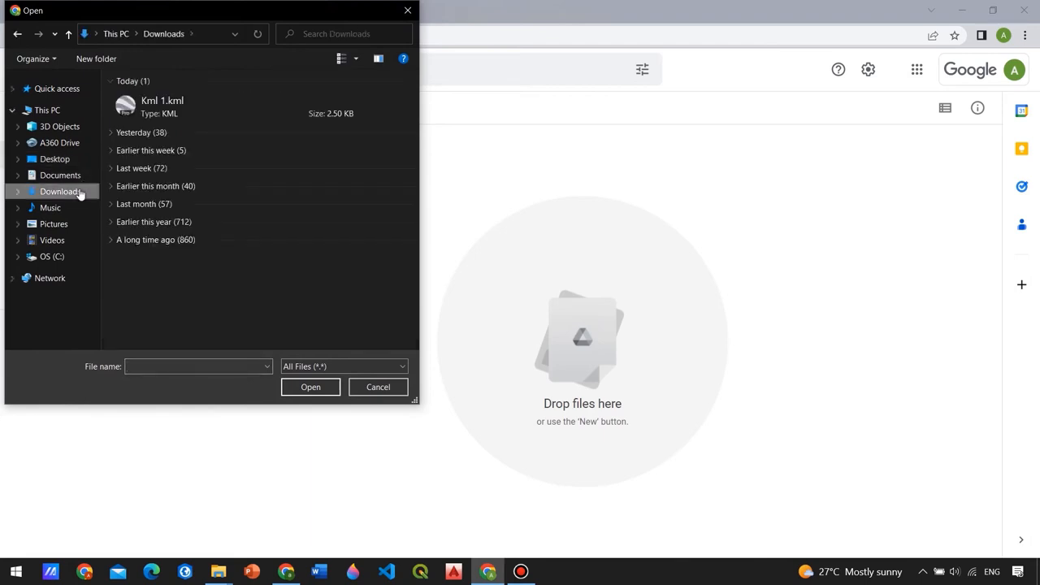
pyautogui.click(177, 112)
pyautogui.click(313, 389)
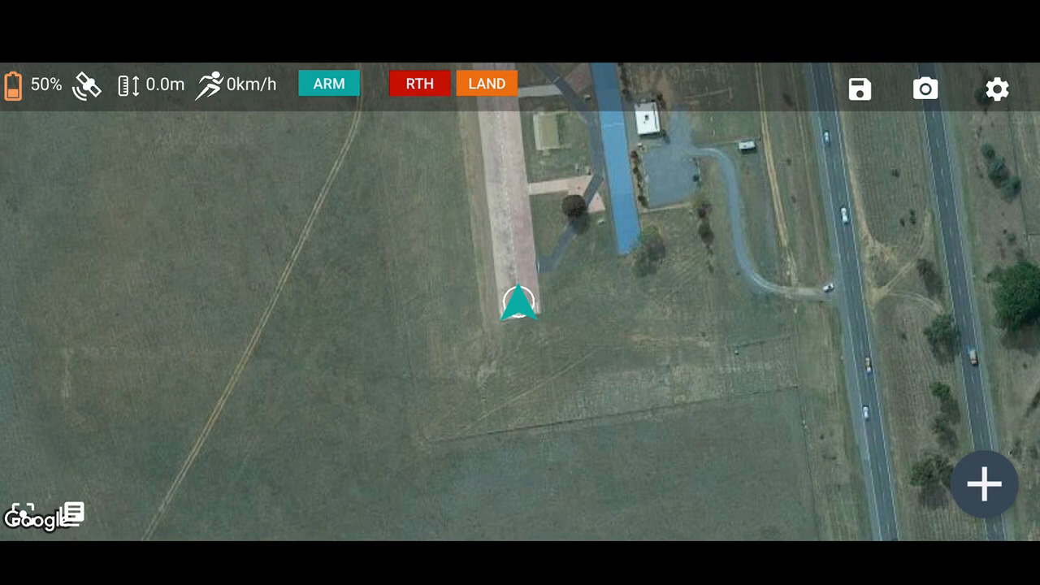
# Switch to the mobile drone flight-planning app and create a General/Land Survey mission from a KML file stored in Google Drive.
pyautogui.click(984, 485)
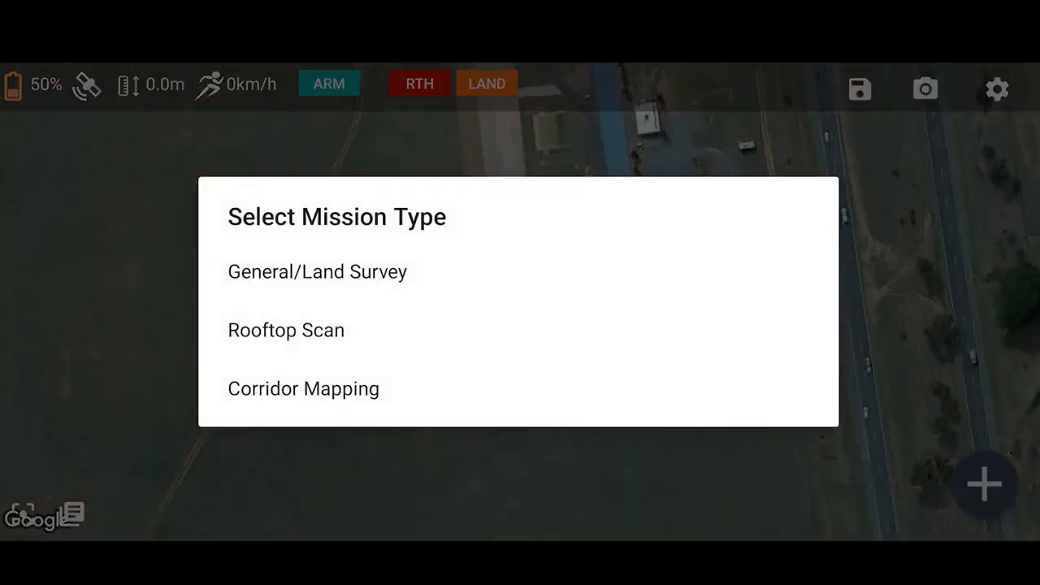
pyautogui.click(317, 273)
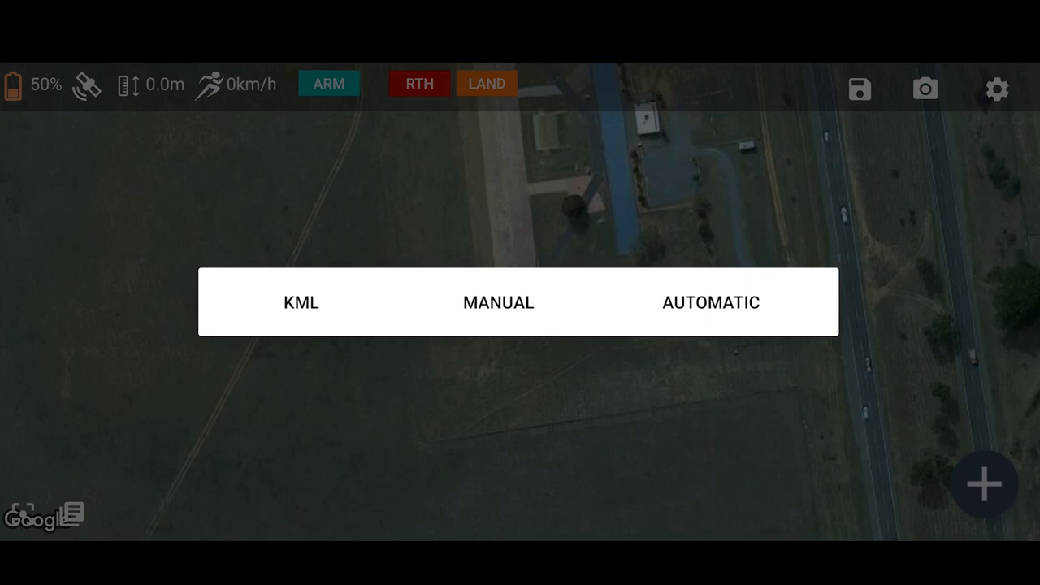
pyautogui.click(515, 302)
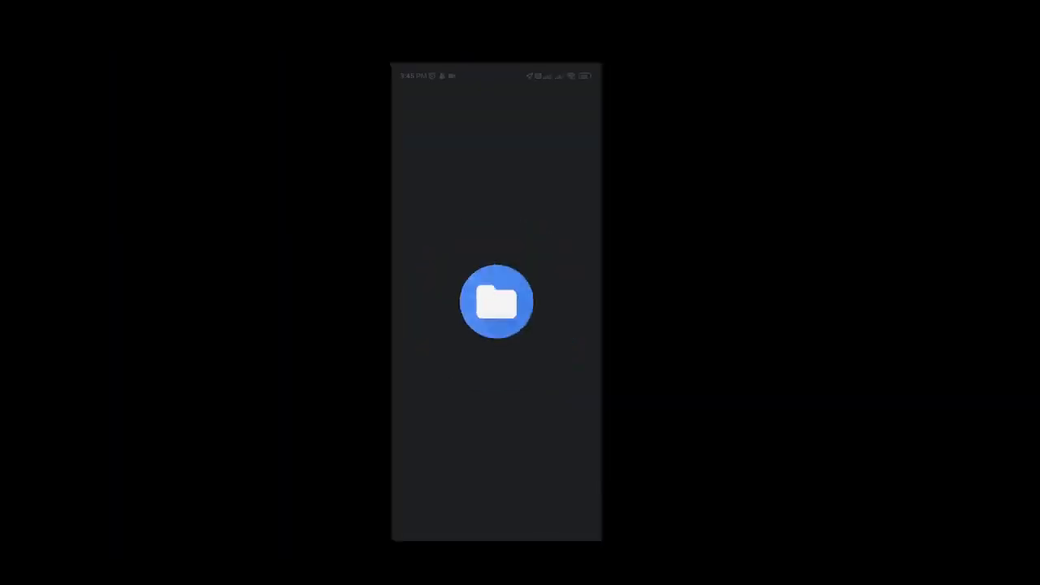
pyautogui.click(410, 40)
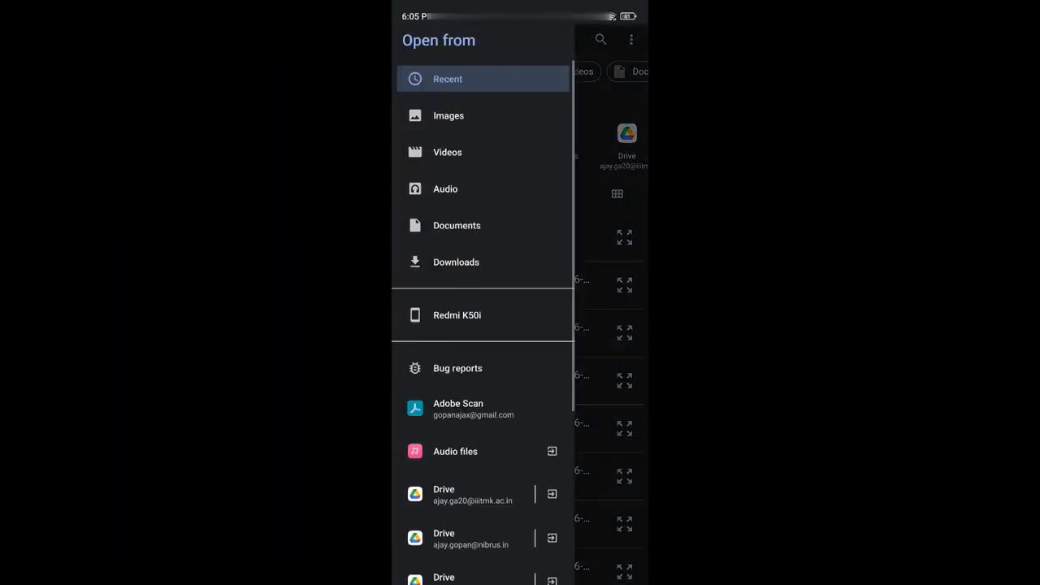
pyautogui.click(459, 538)
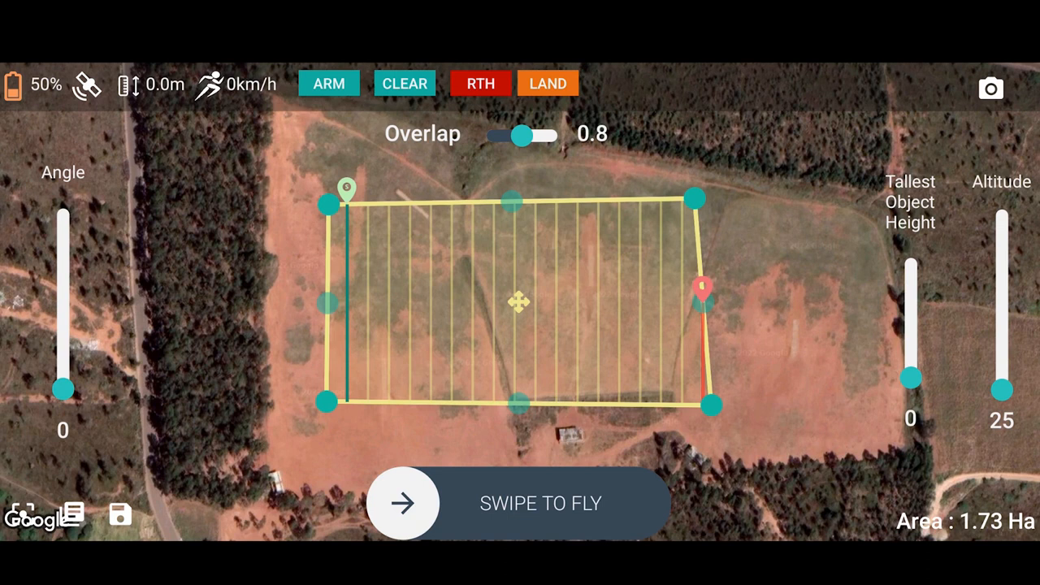
pyautogui.moveTo(780, 325); pyautogui.dragTo(794, 337)
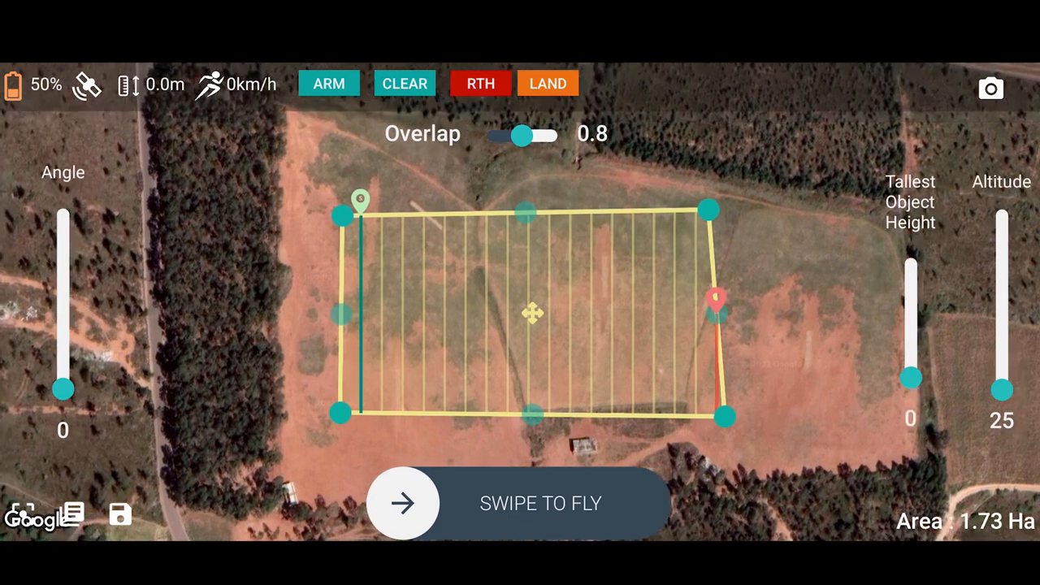